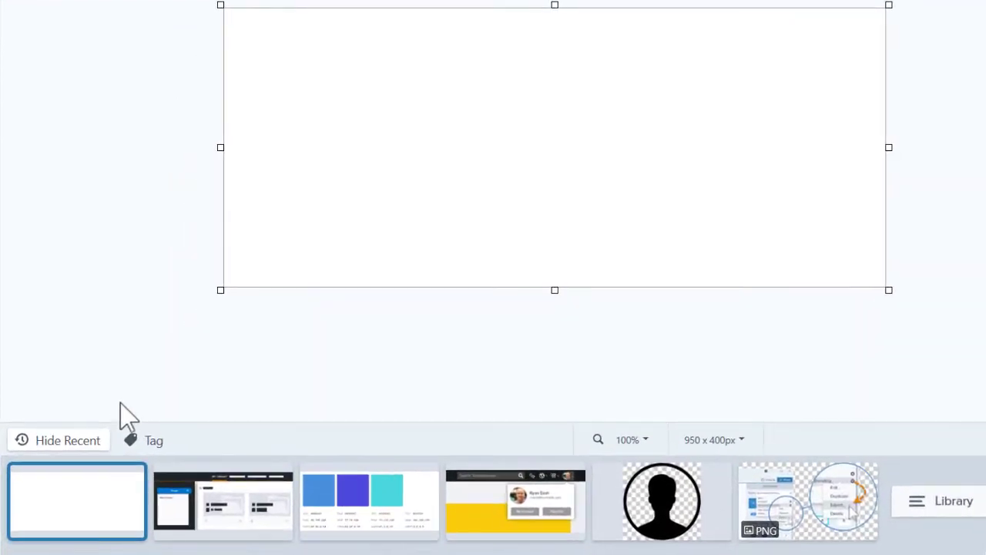
Collapse the Recent captures tray, then show it again.
click(91, 439)
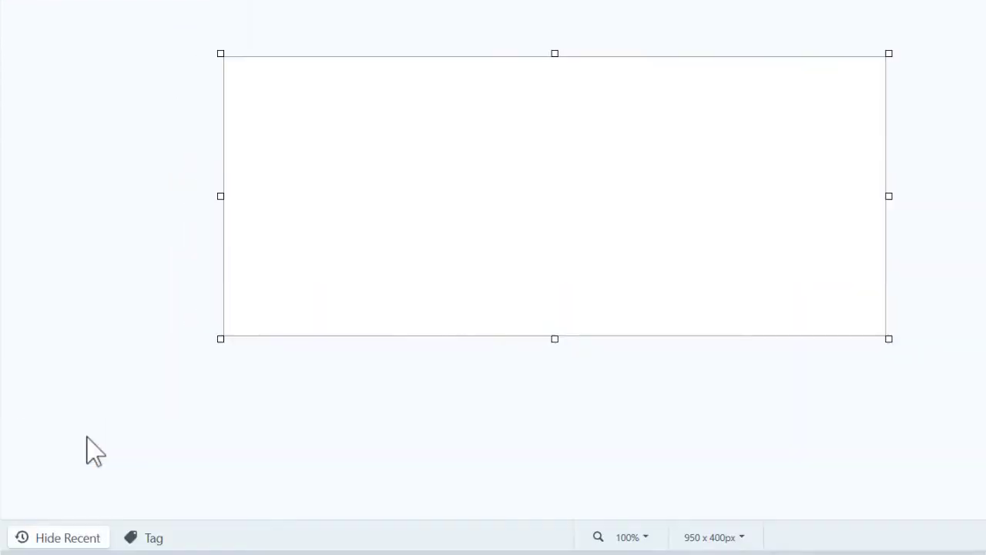
click(64, 540)
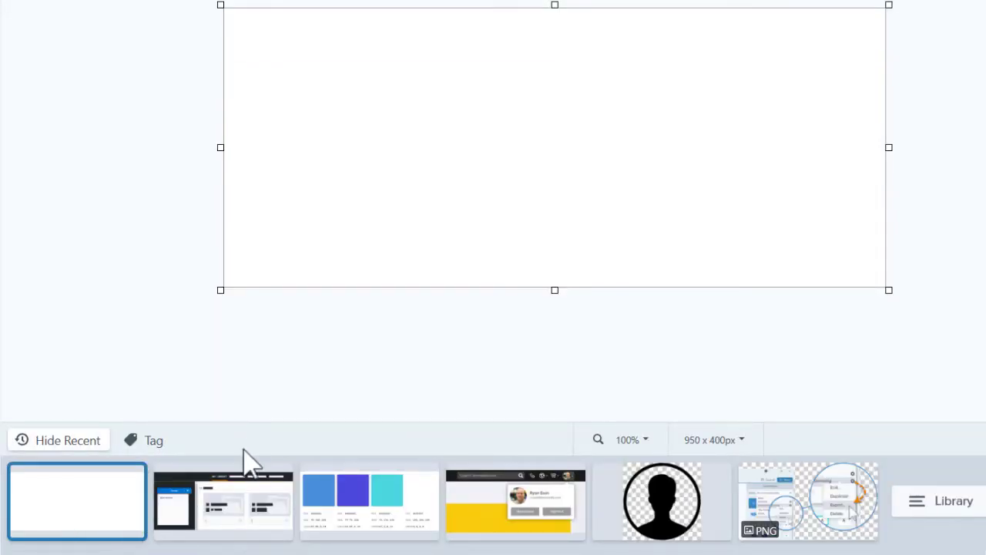
Load the My Library screenshot onto the canvas and reveal the extra annotation tools.
click(235, 490)
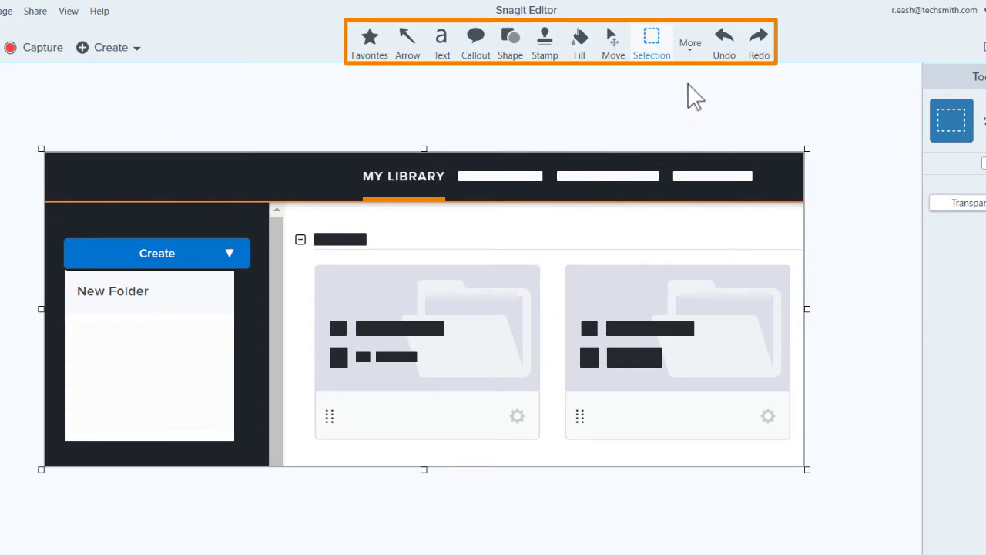
click(691, 47)
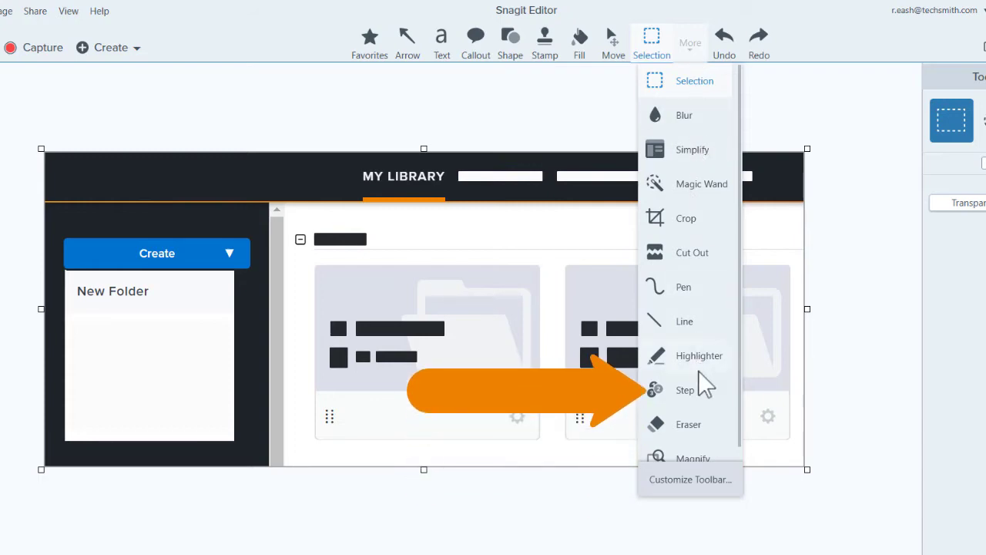
Place step markers 1, 2 and 3 on MY LIBRARY, the Create arrow and New Folder.
click(707, 393)
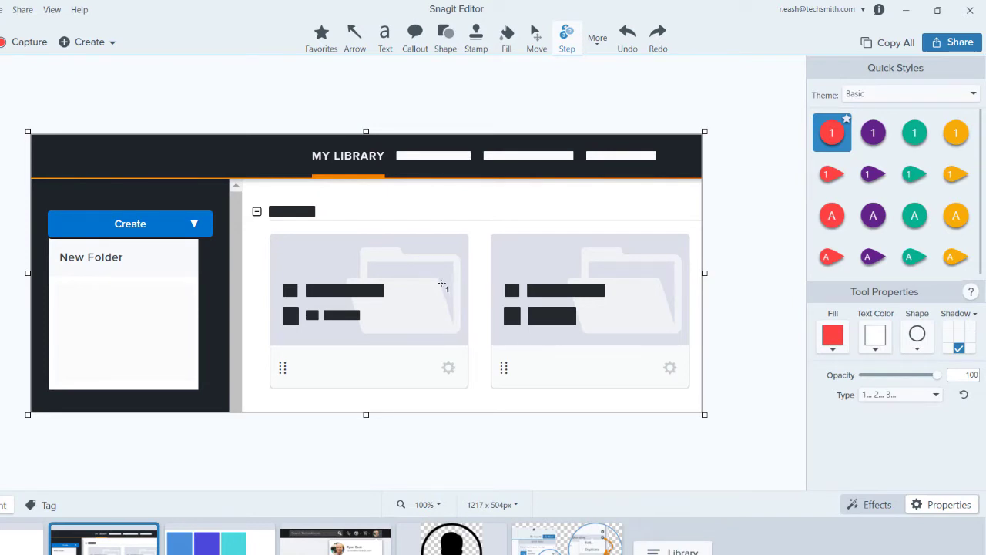
click(298, 157)
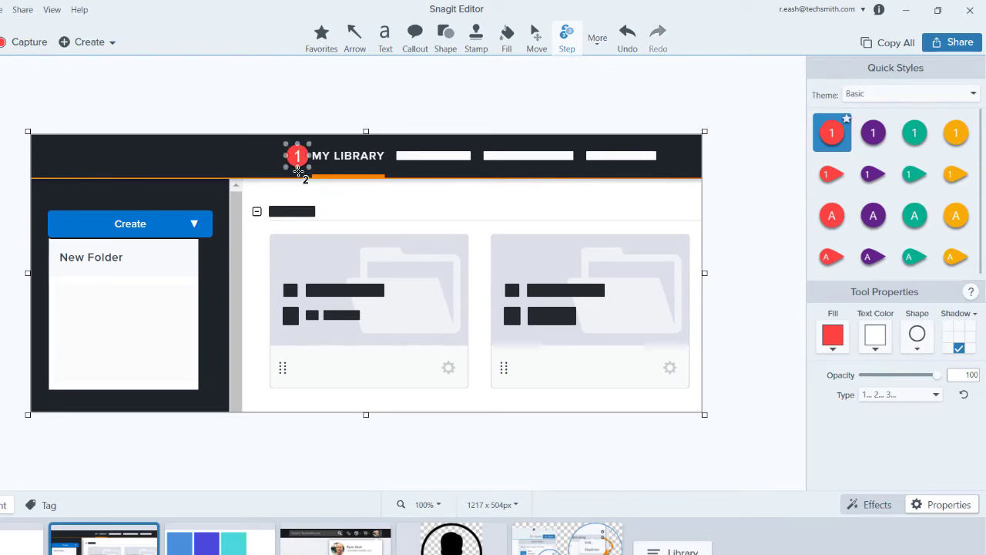
click(216, 225)
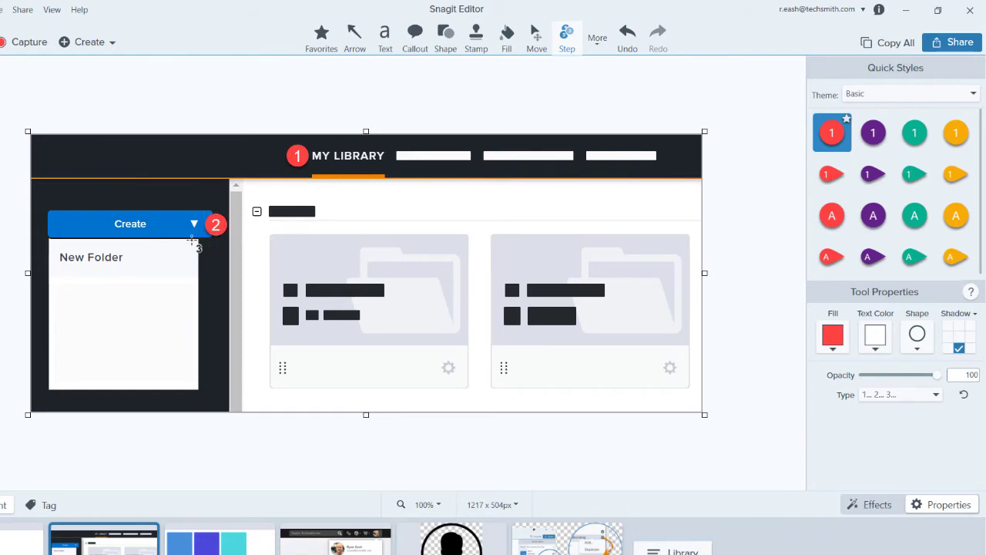
click(46, 256)
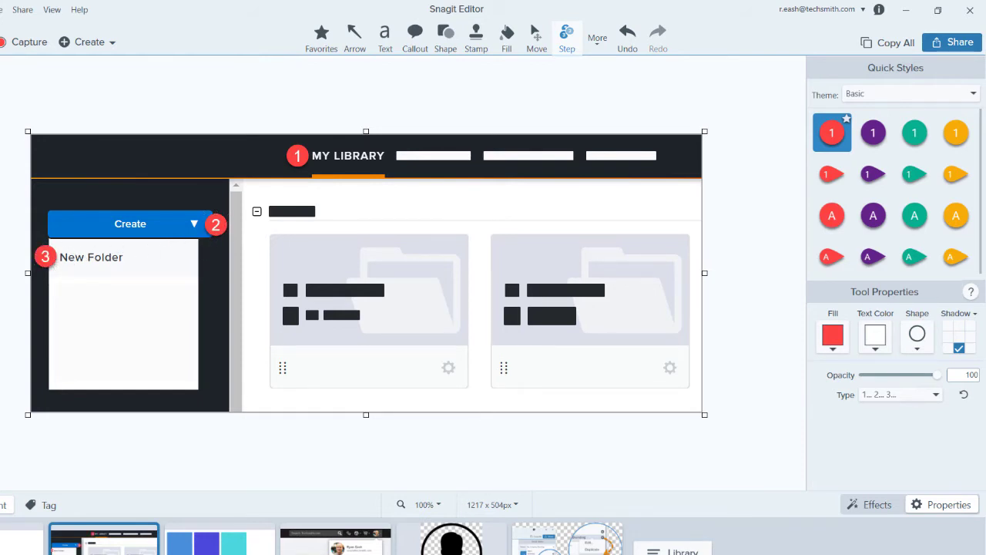
click(415, 43)
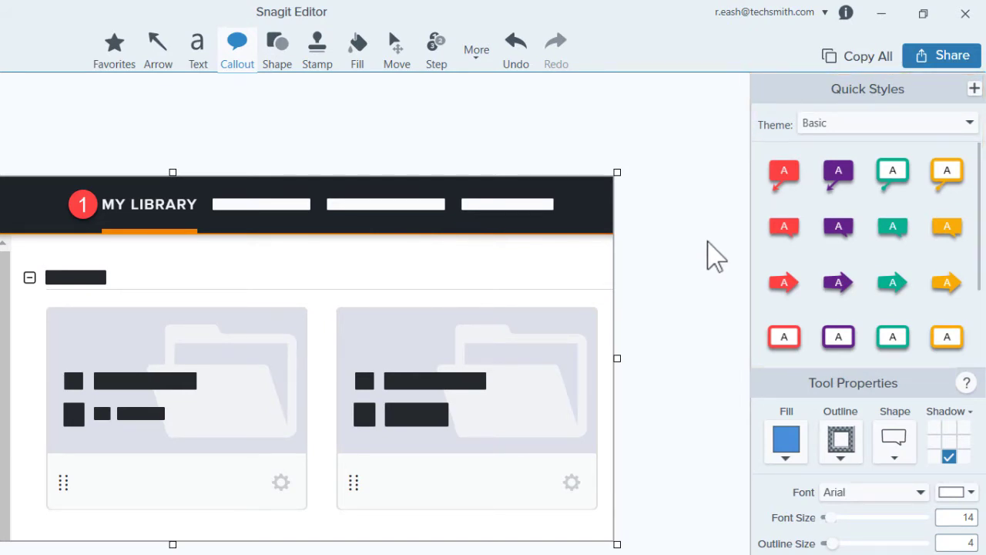
Draw a red callout reading 'Create a new folder to help organize your library.' pointing at New Folder.
click(785, 231)
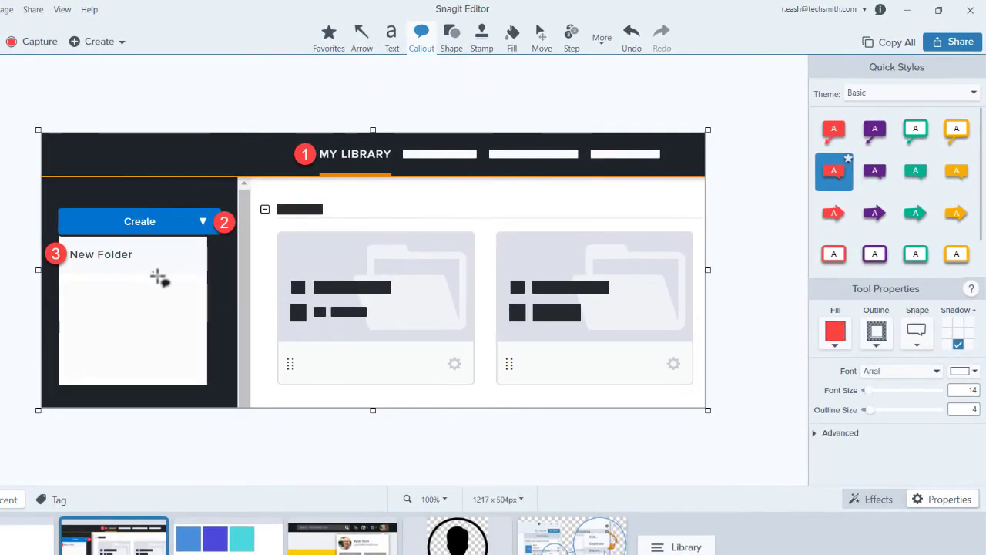
drag(152, 271, 493, 389)
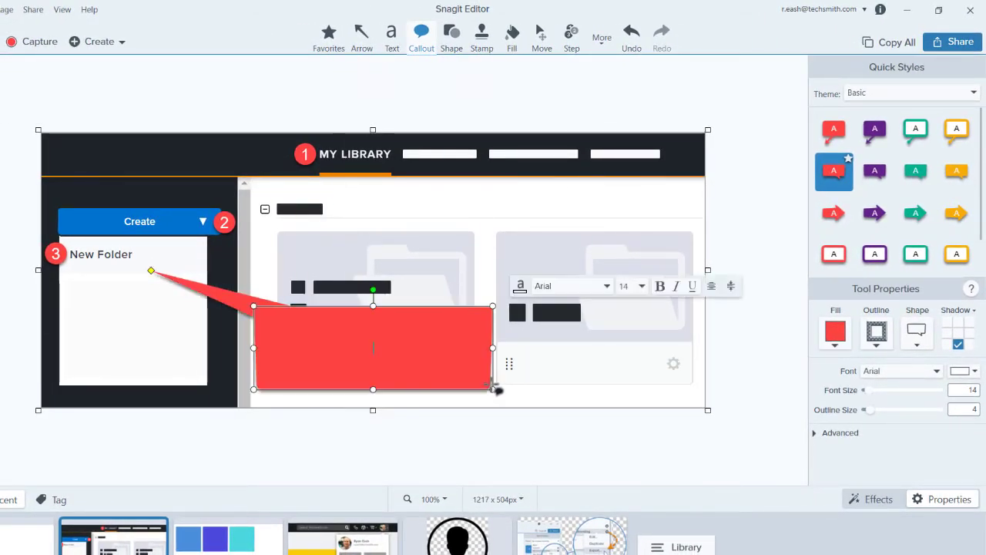
text(Create a n)
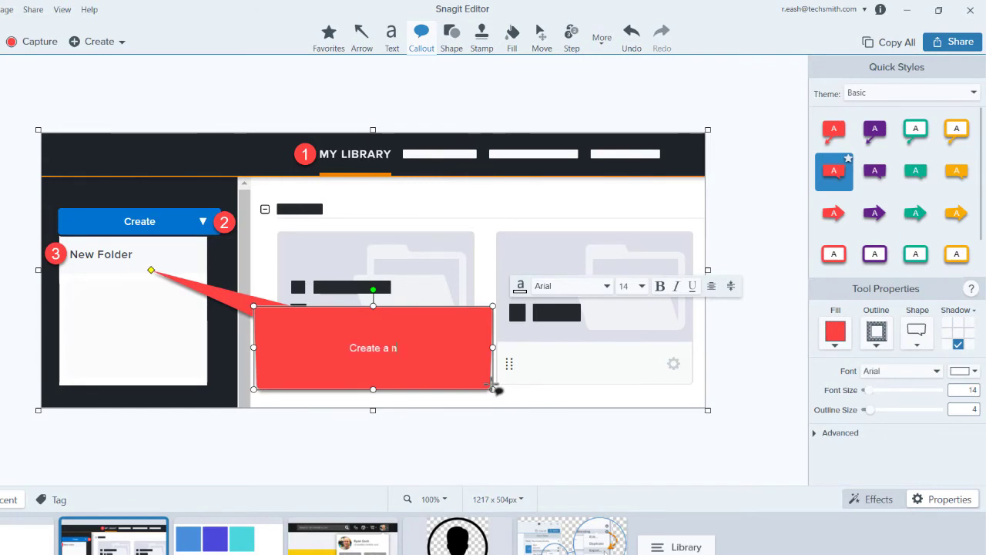
text(ew folder to help organize)
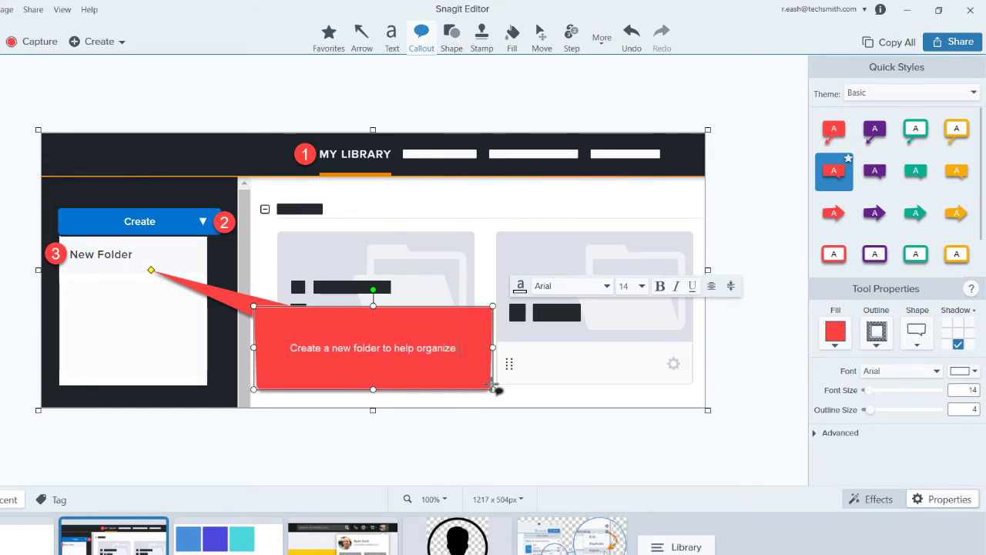
text( your library.)
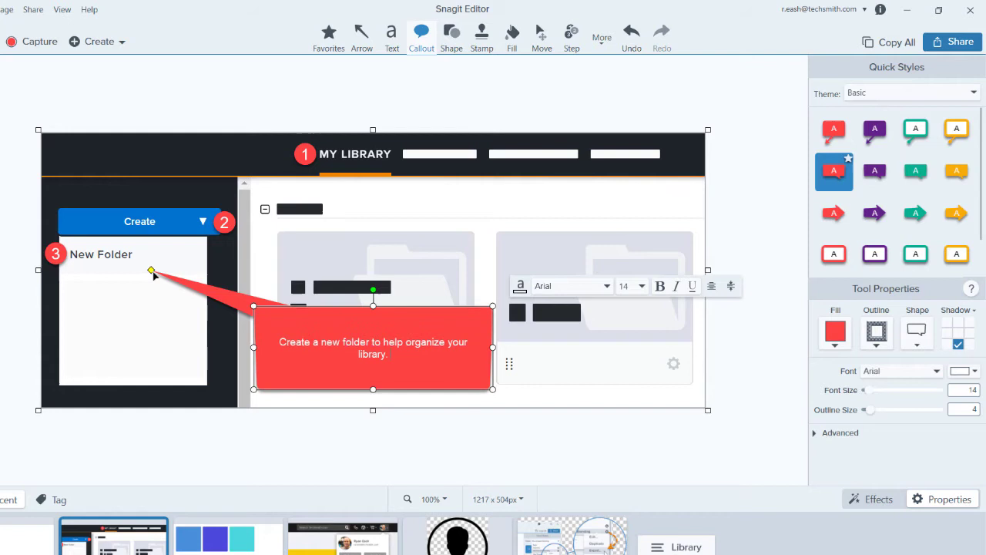
drag(151, 269, 138, 255)
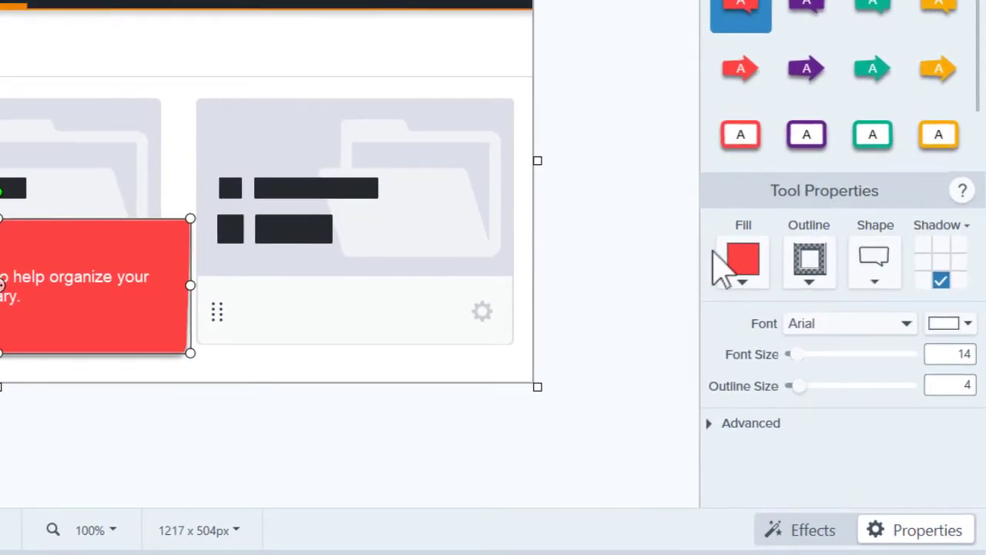
Fill the callout with the blue swatch sampled from the colour-palette capture.
click(739, 259)
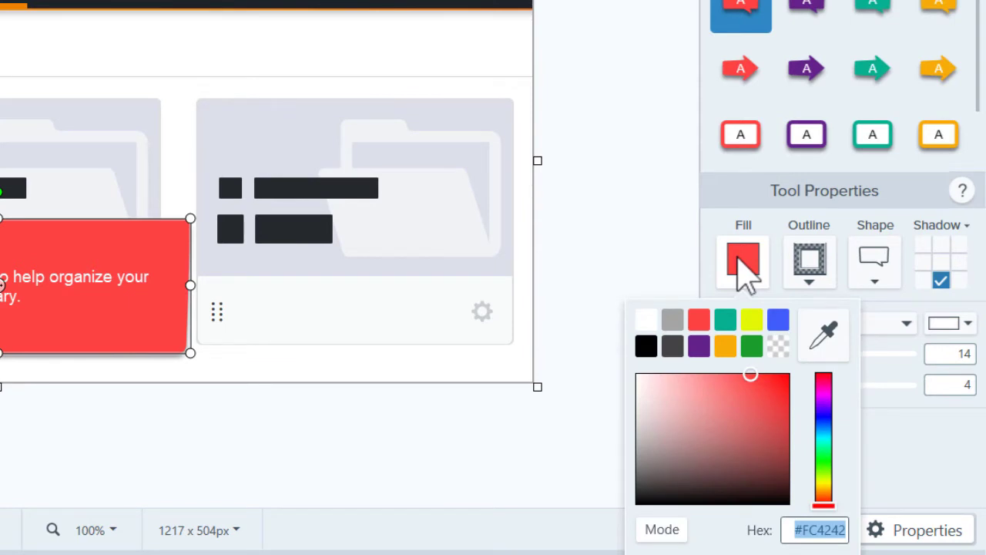
click(817, 335)
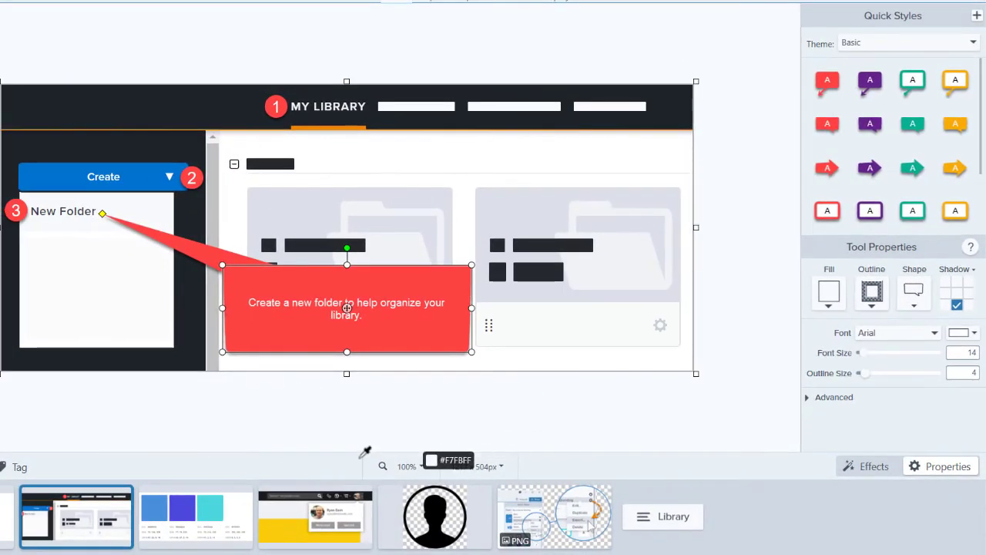
click(158, 510)
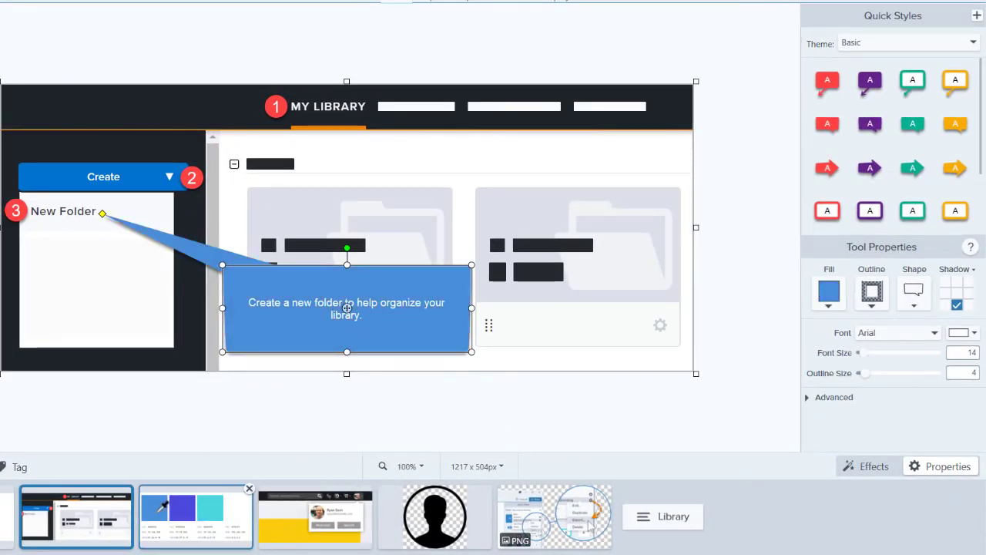
Apply a light grey Border effect to the annotated library screenshot.
click(379, 416)
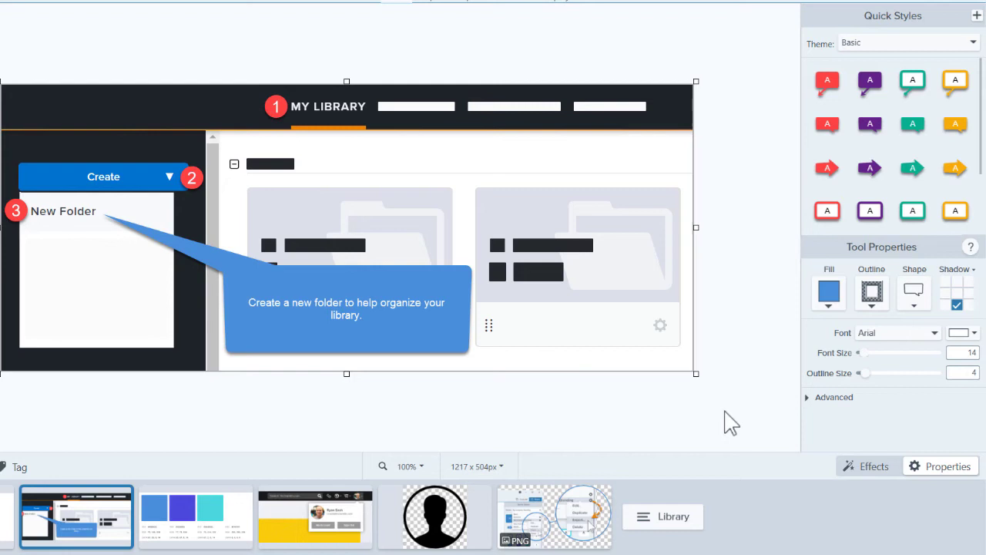
click(865, 467)
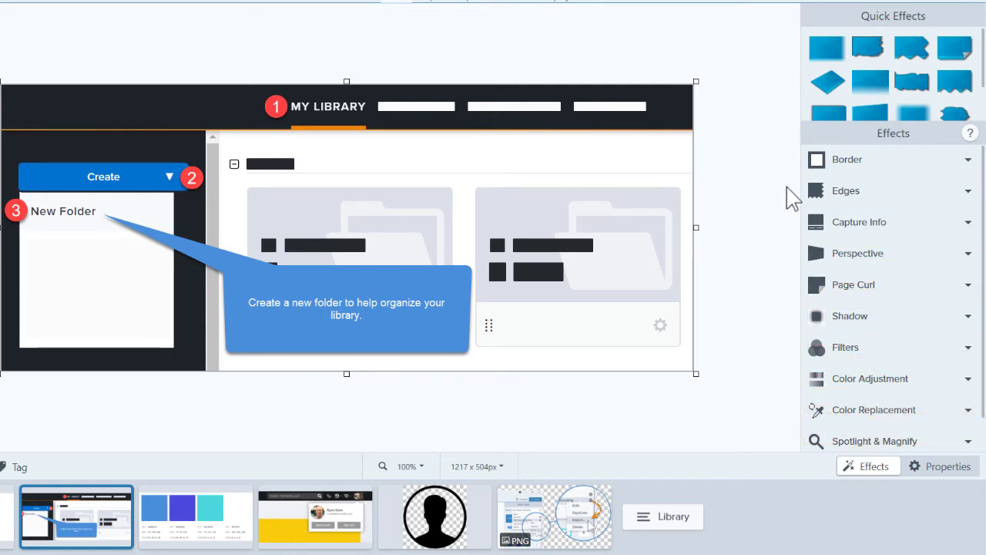
click(844, 159)
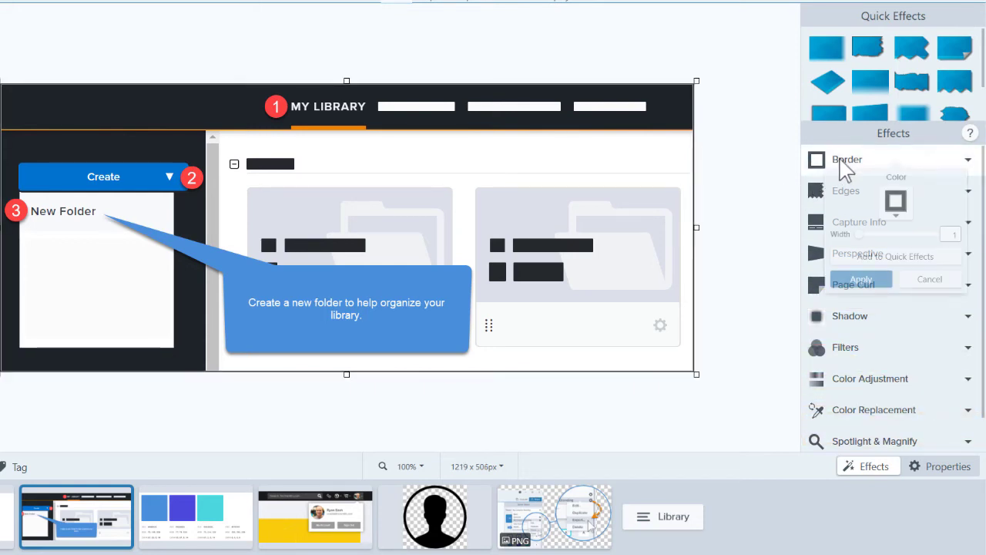
click(894, 202)
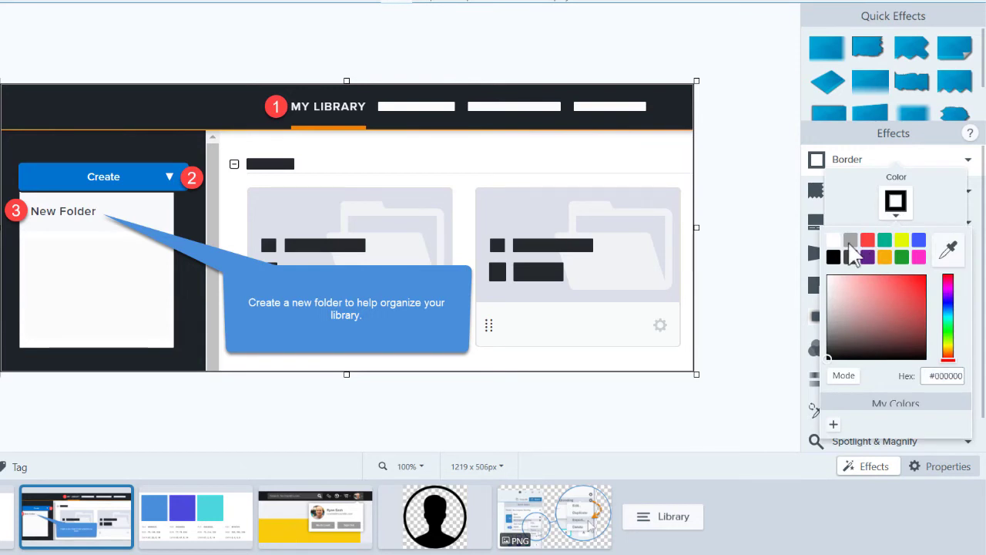
click(849, 245)
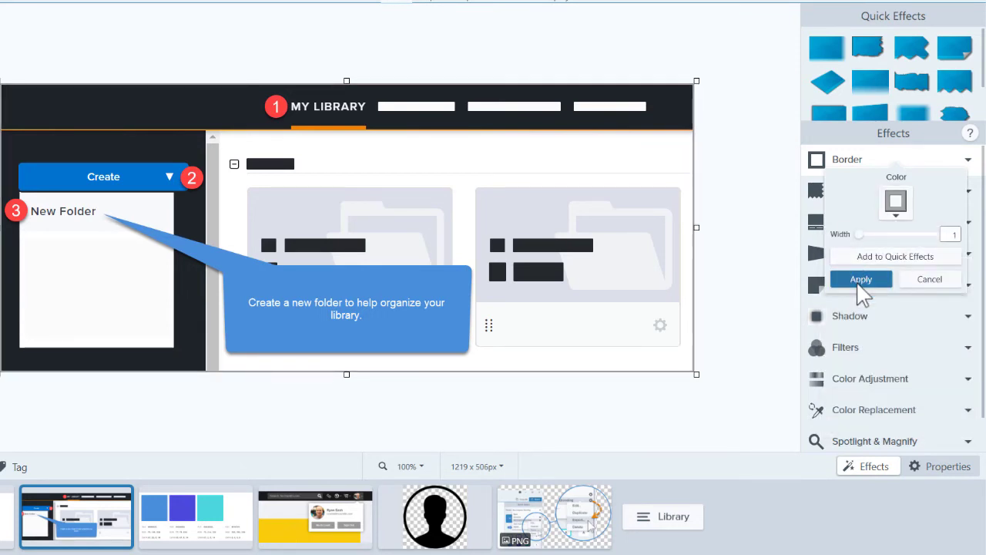
click(860, 279)
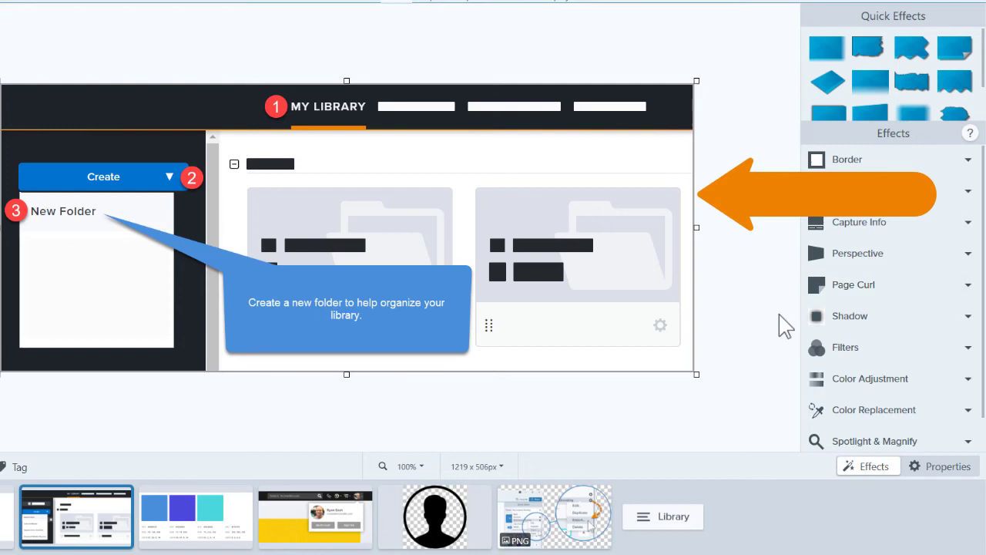
click(919, 469)
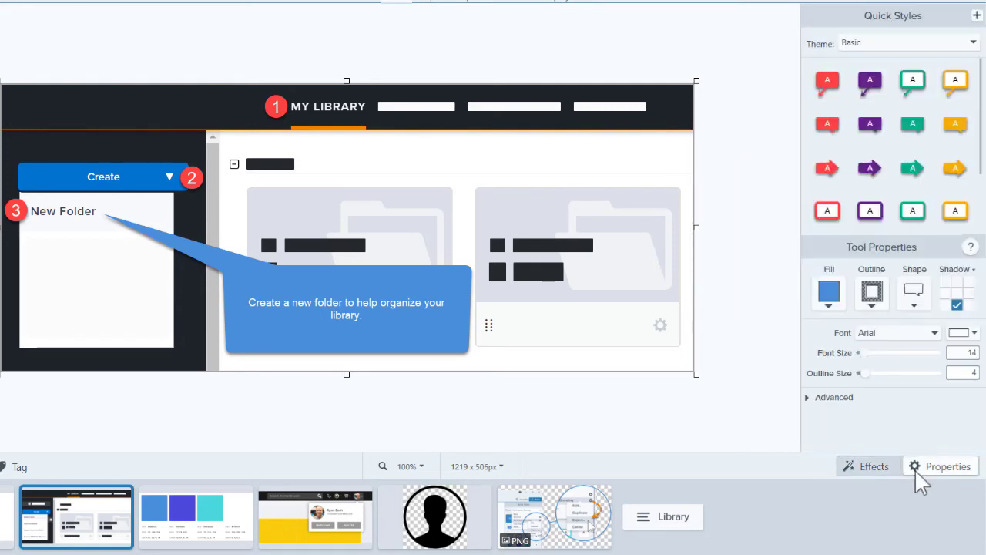
Open the TechSmith header screenshot and set the Selection tool's Background Fill to Auto-Fill.
click(315, 517)
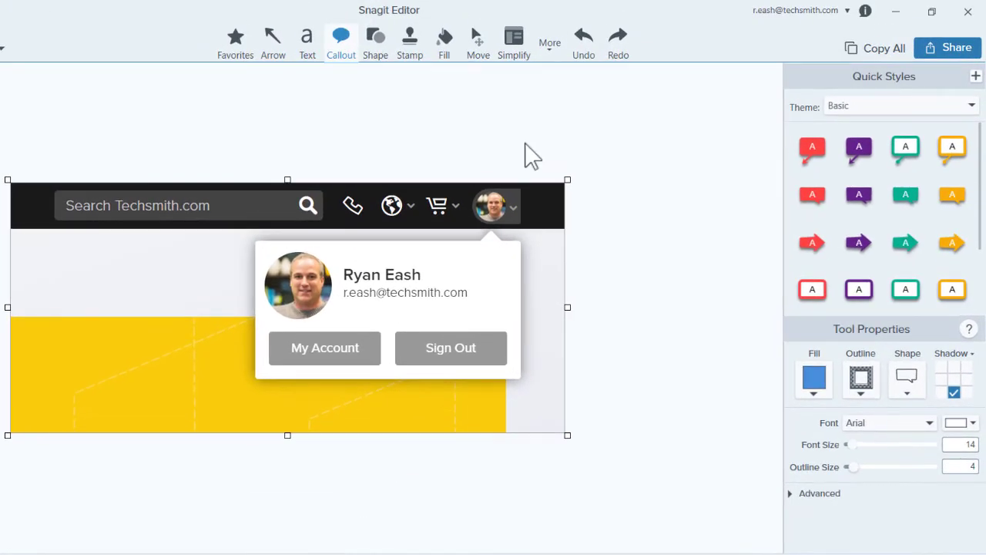
click(552, 48)
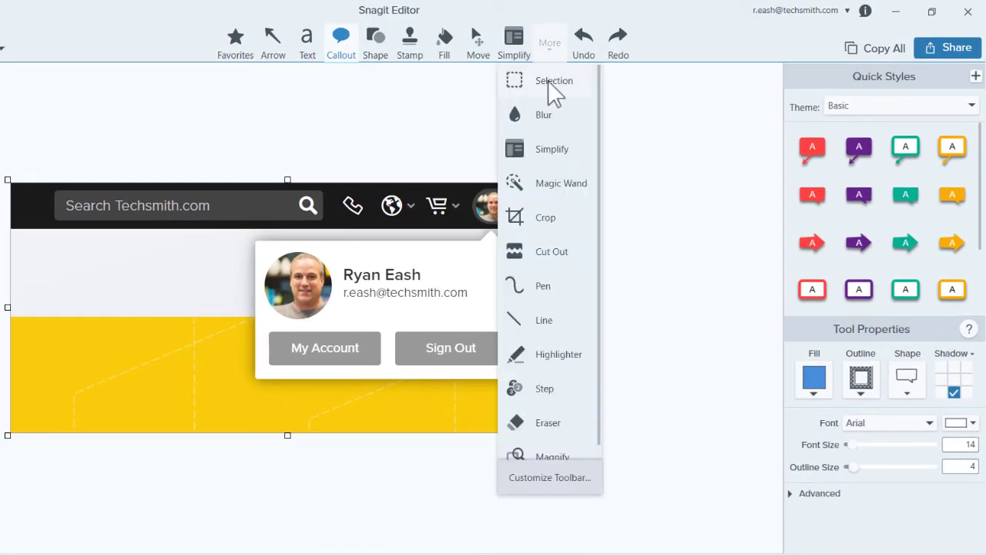
click(554, 82)
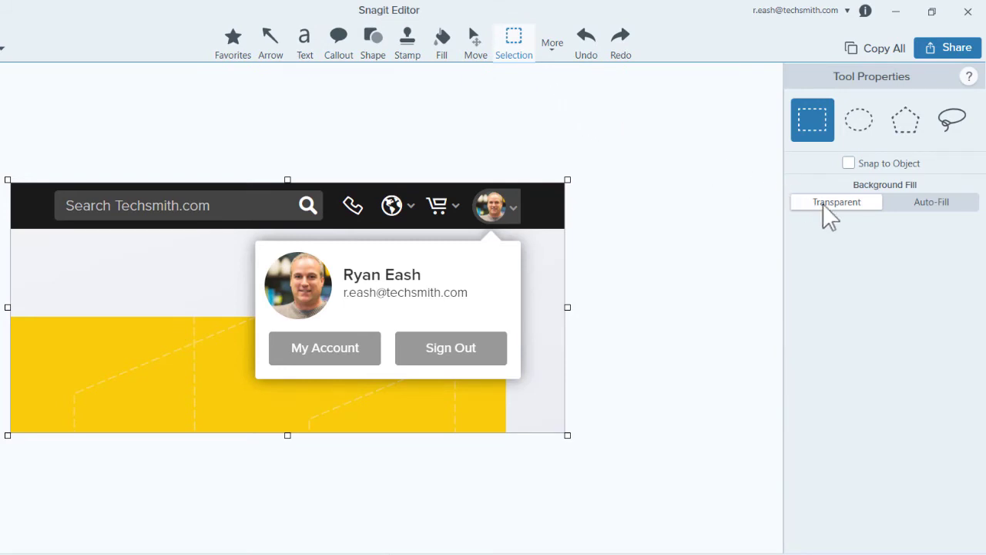
click(904, 204)
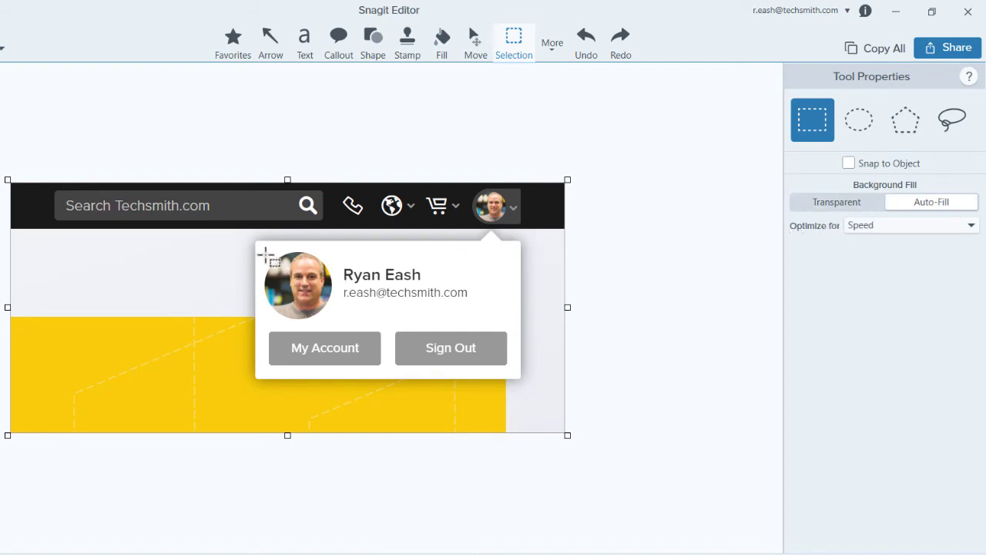
Erase the profile photo and search placeholder text, then shift the phone, globe and cart icons left.
drag(260, 248, 330, 312)
key(Delete)
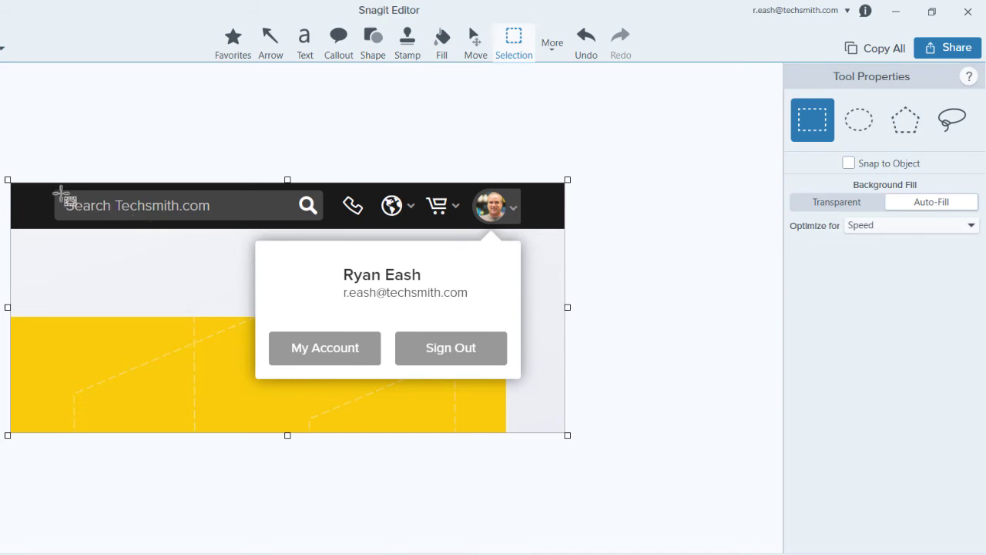
drag(61, 193, 219, 219)
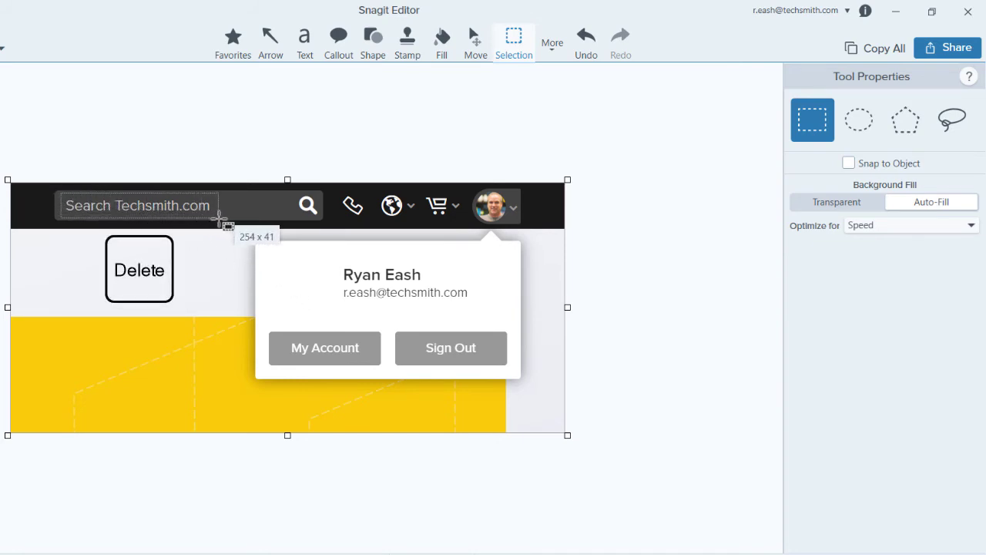
key(Delete)
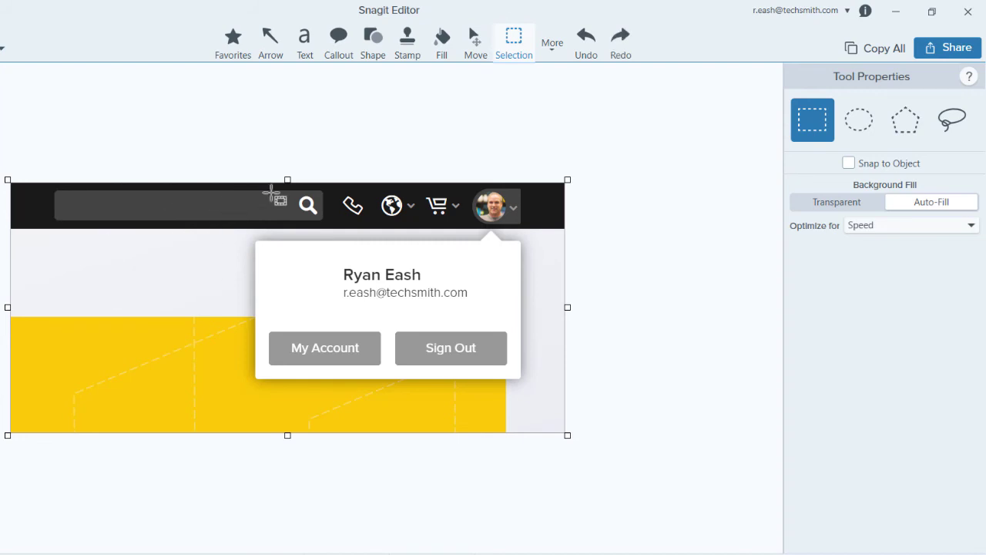
drag(333, 189, 445, 212)
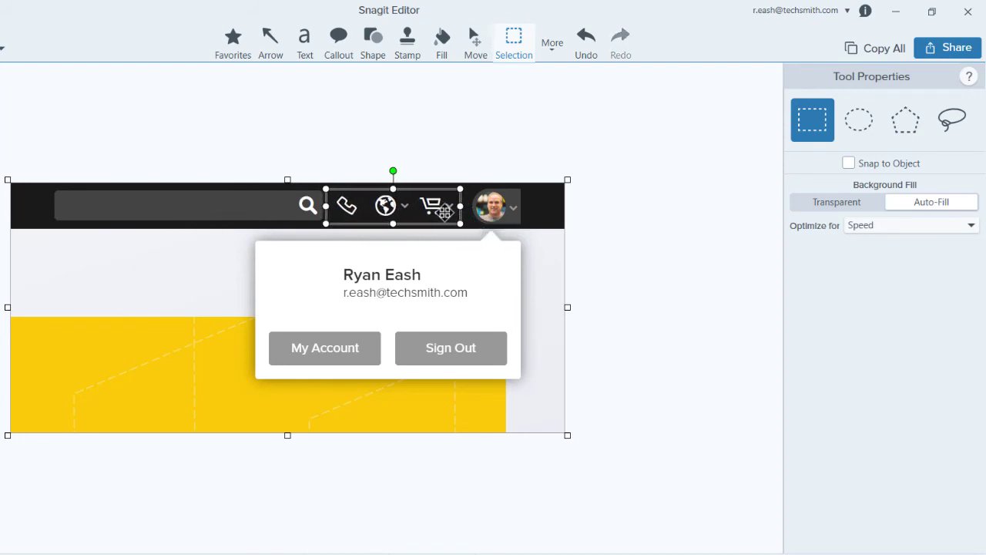
click(545, 248)
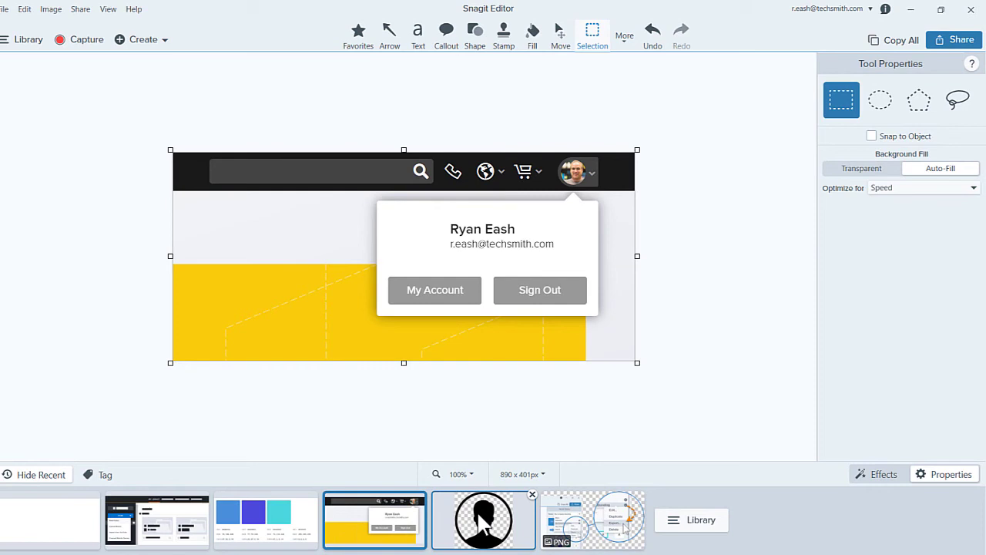
Place the black silhouette icon into the account popup's empty photo spot.
drag(484, 518, 407, 230)
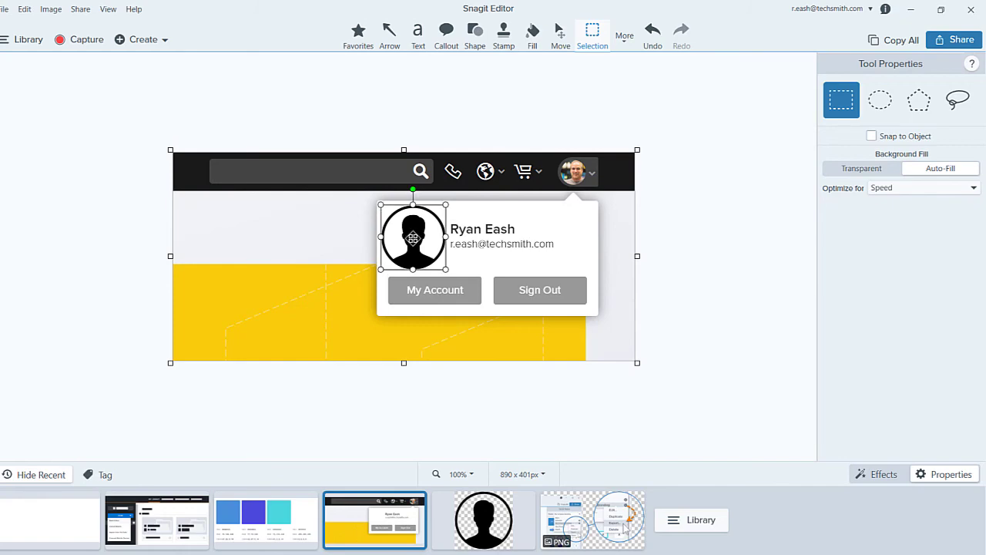
click(537, 268)
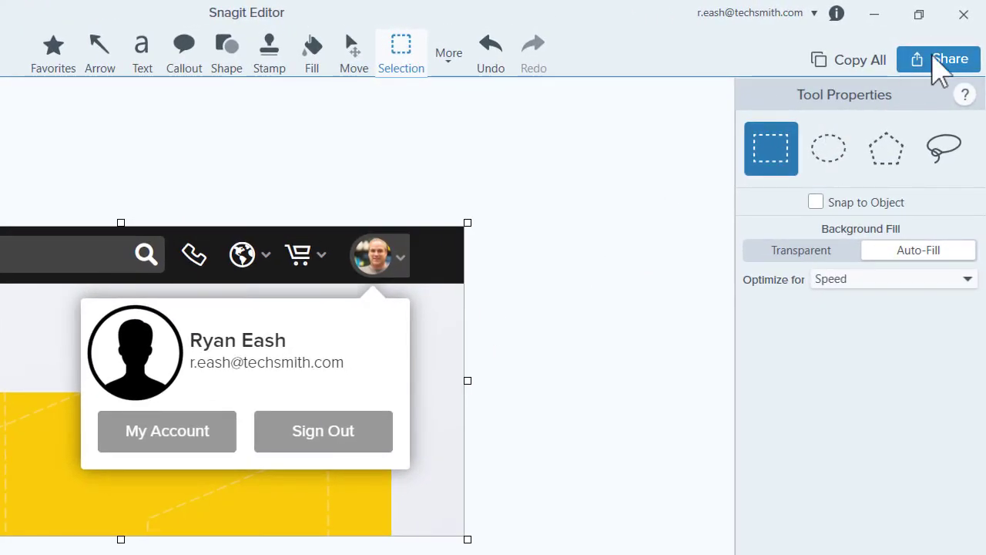
click(946, 62)
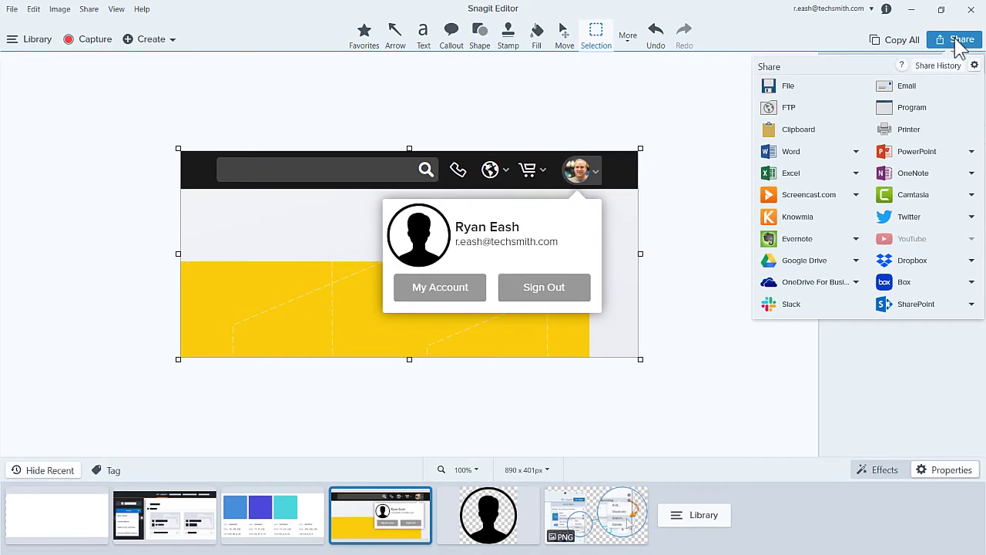
click(961, 42)
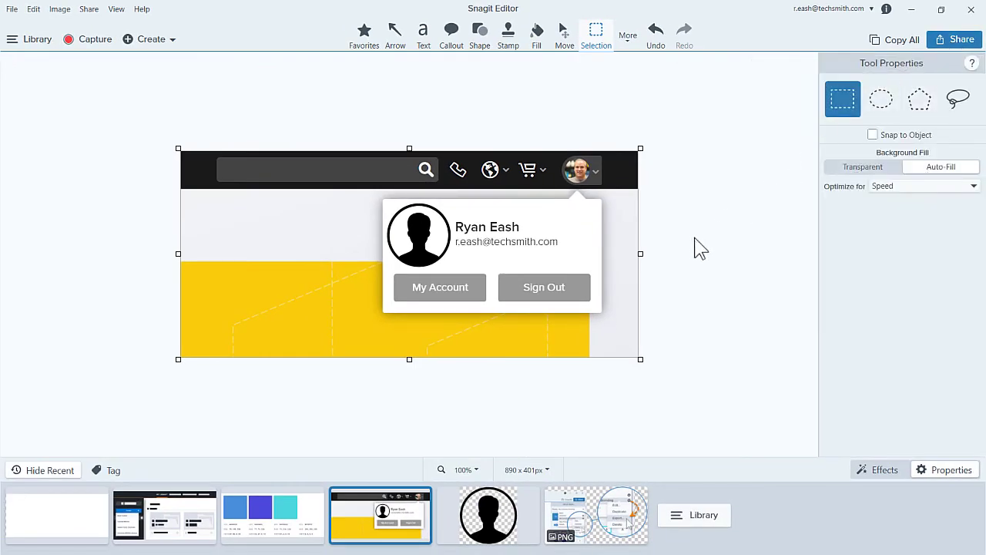